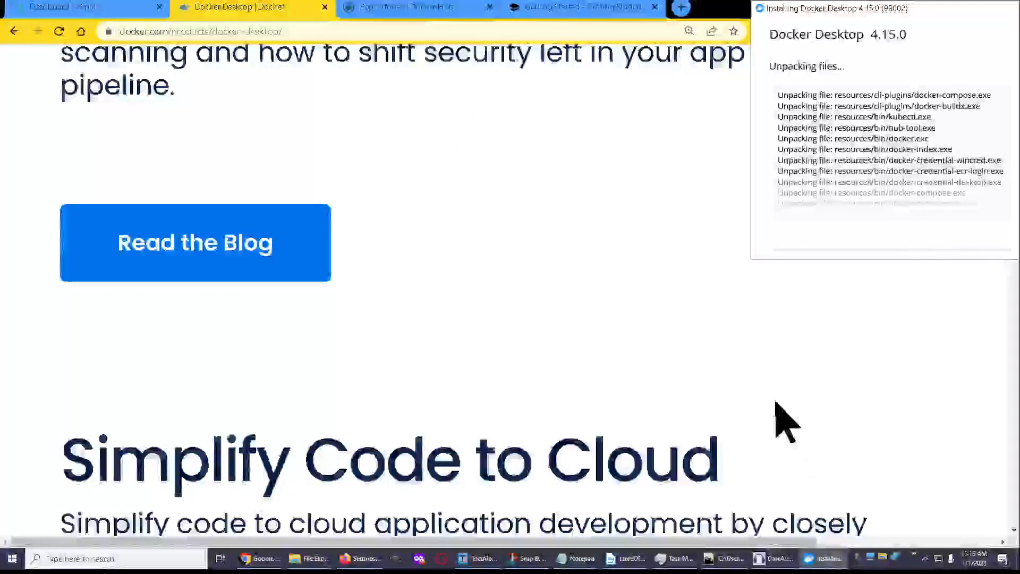
Read the Simplify Code to Cloud section of the Docker Desktop product page while the installer runs
scroll(778, 381, down, 1)
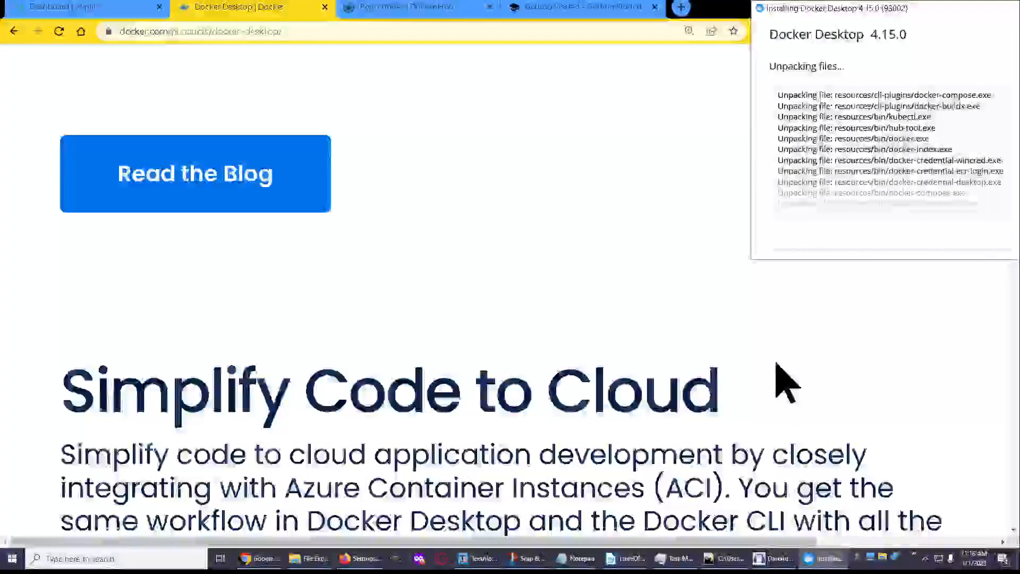
scroll(518, 324, down, 1)
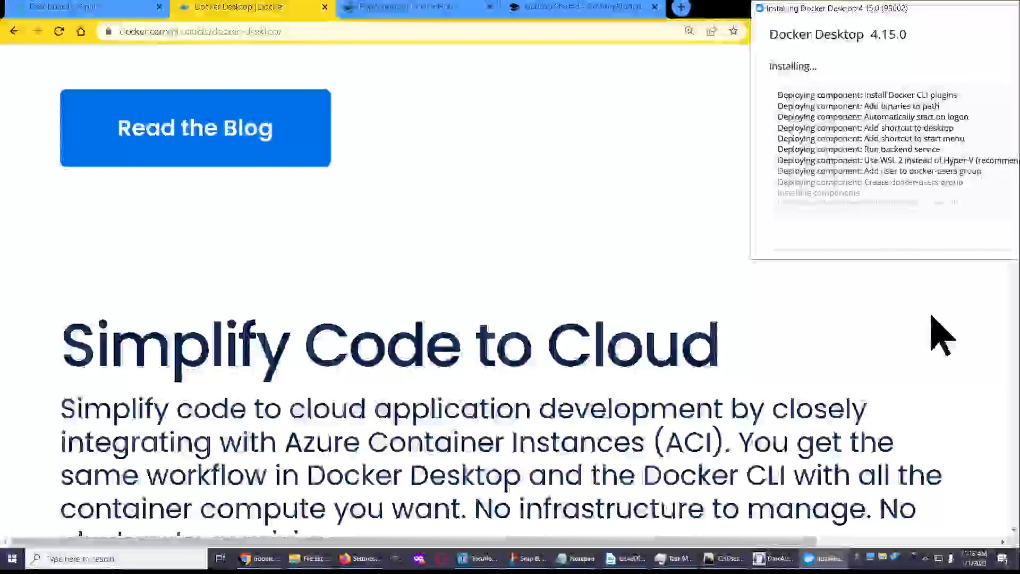
scroll(825, 419, down, 1)
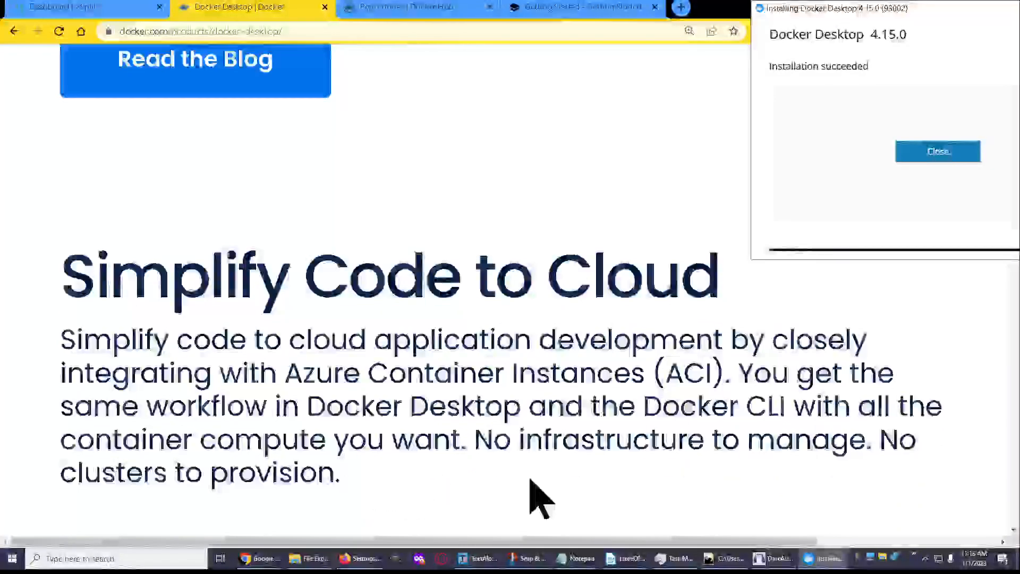
scroll(785, 437, down, 4)
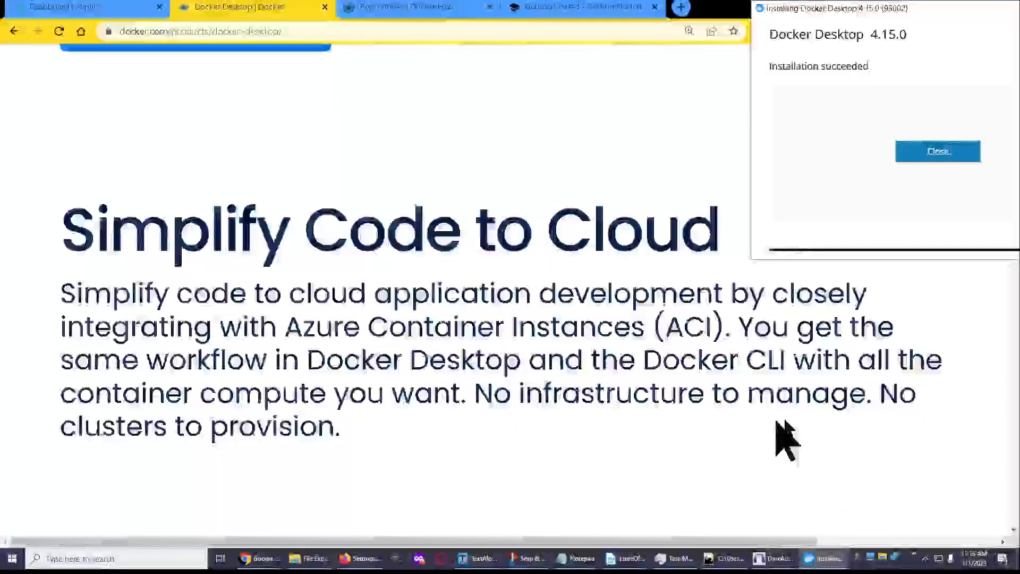
scroll(897, 409, down, 5)
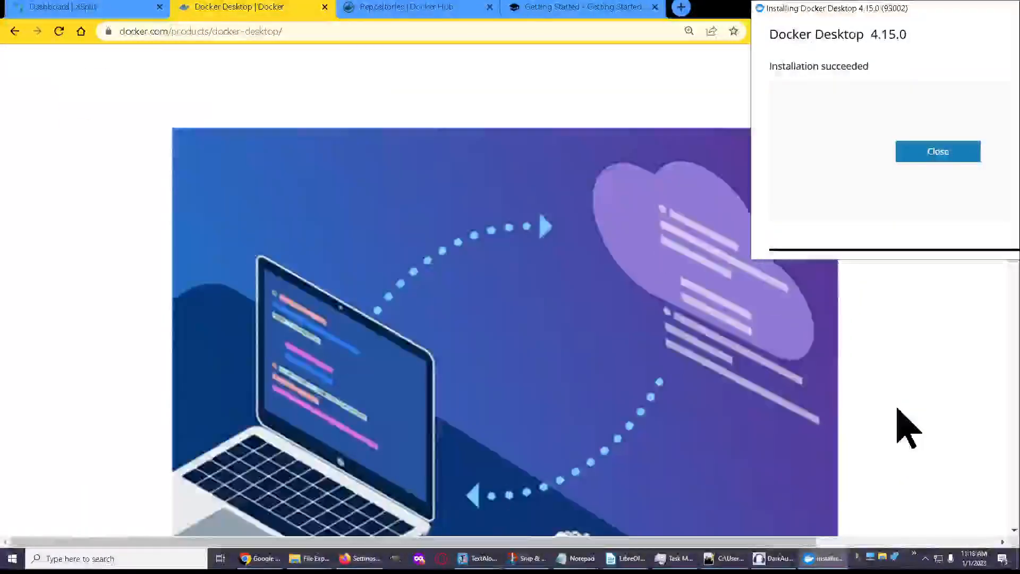
scroll(898, 410, down, 4)
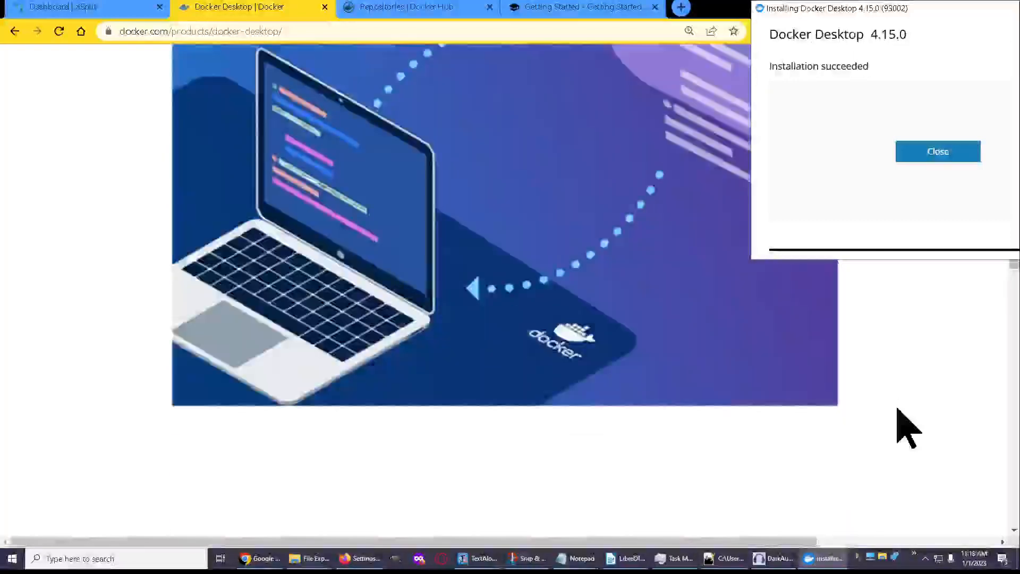
scroll(898, 409, down, 1)
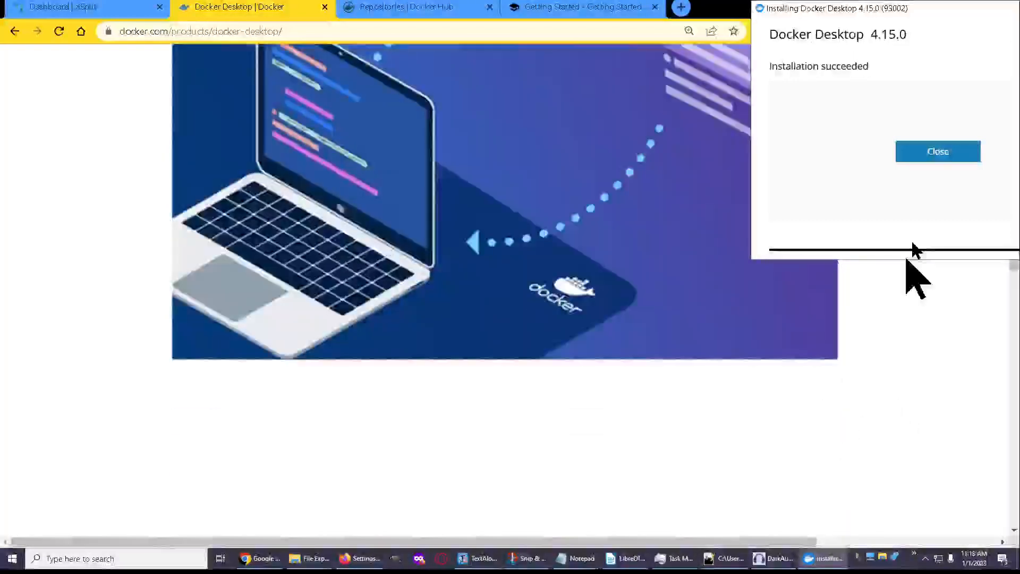
Close the finished Docker Desktop installer and launch Docker Desktop
drag(952, 7, 419, 156)
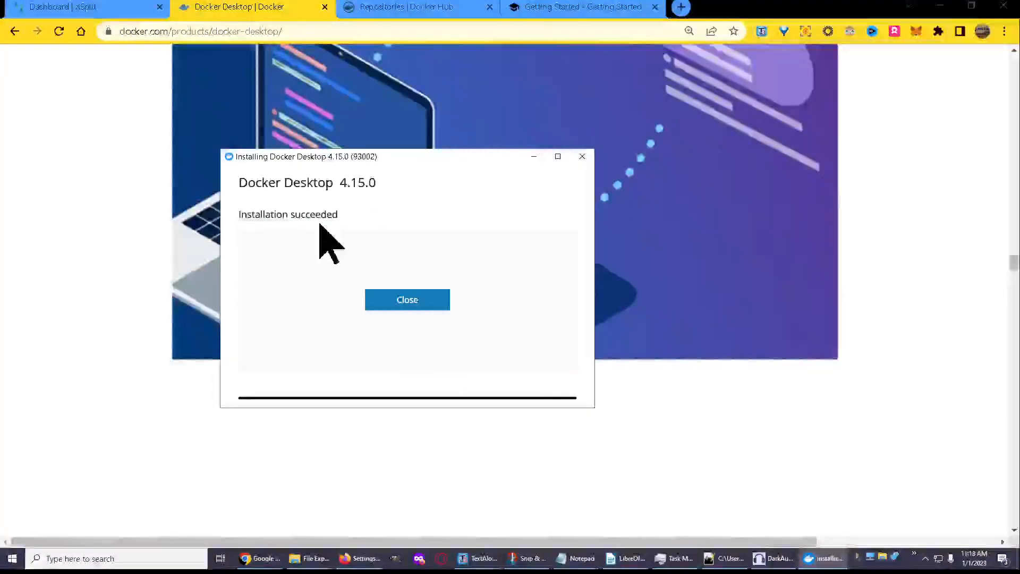
click(404, 305)
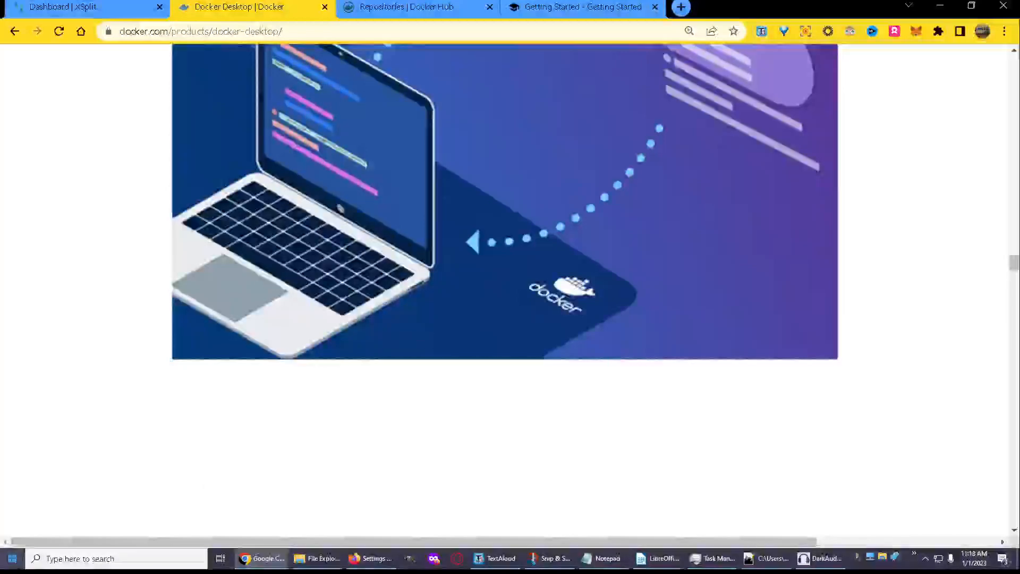
click(12, 559)
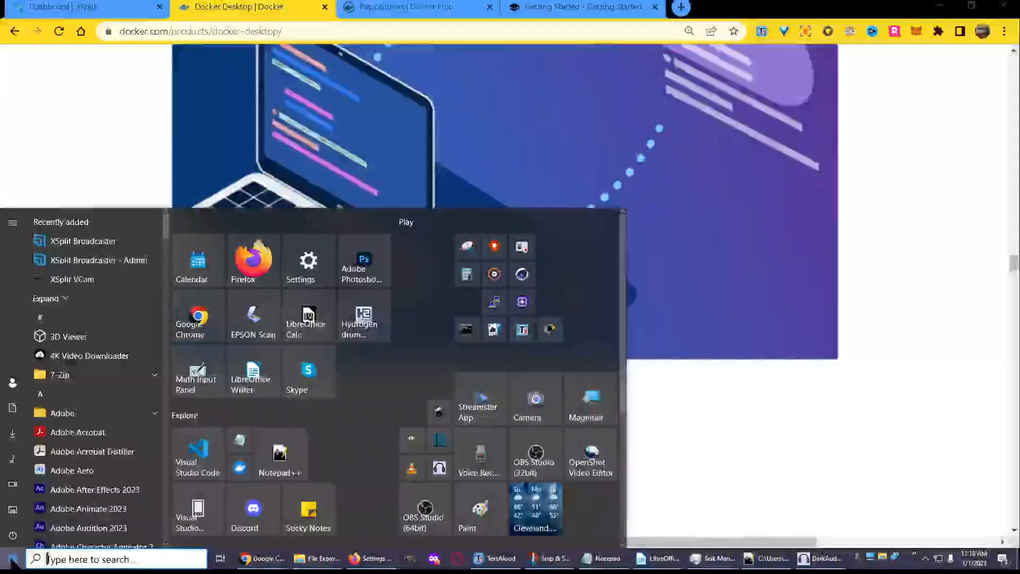
click(238, 467)
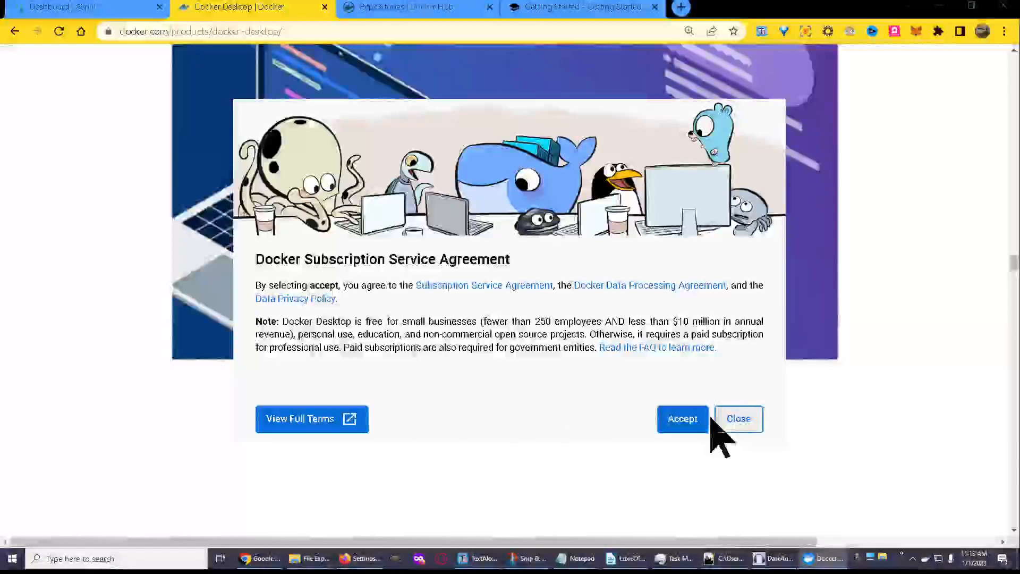
Accept the Docker Subscription Service Agreement and maximize the Docker Desktop window
click(683, 419)
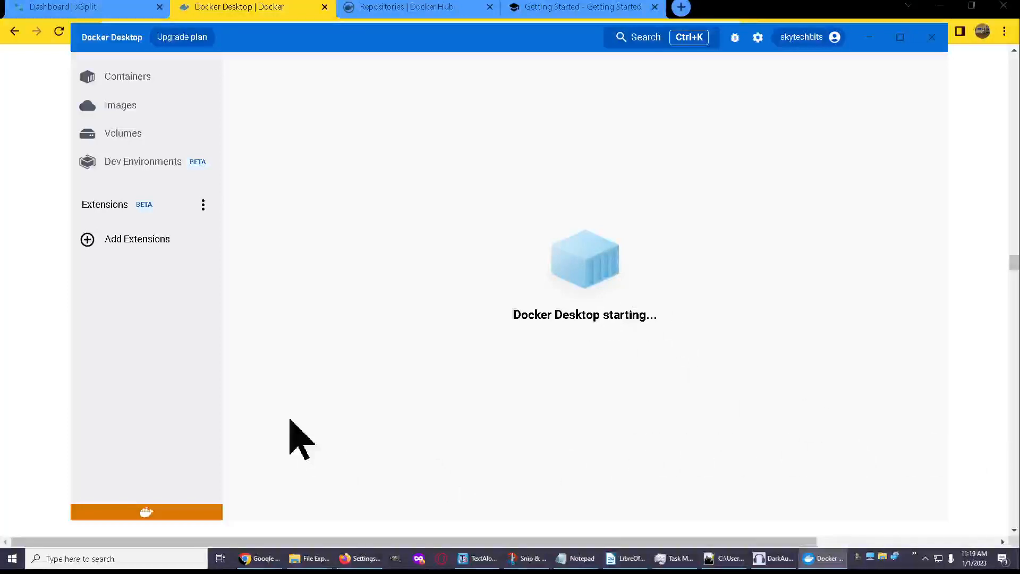
click(903, 40)
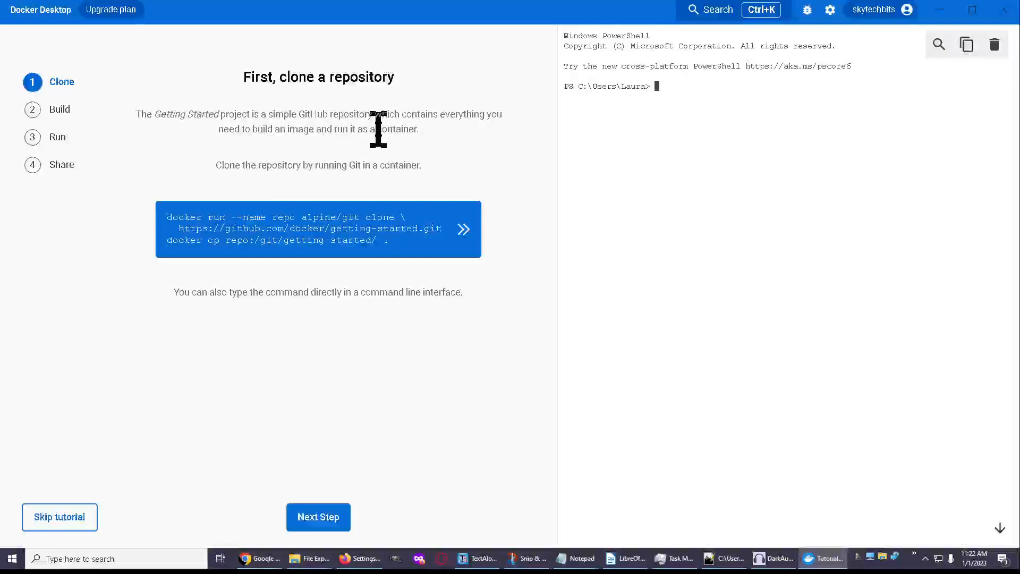
Run the tutorial's clone commands in the terminal to clone the getting-started repository and copy it out of the repo container
drag(378, 130, 415, 130)
click(462, 134)
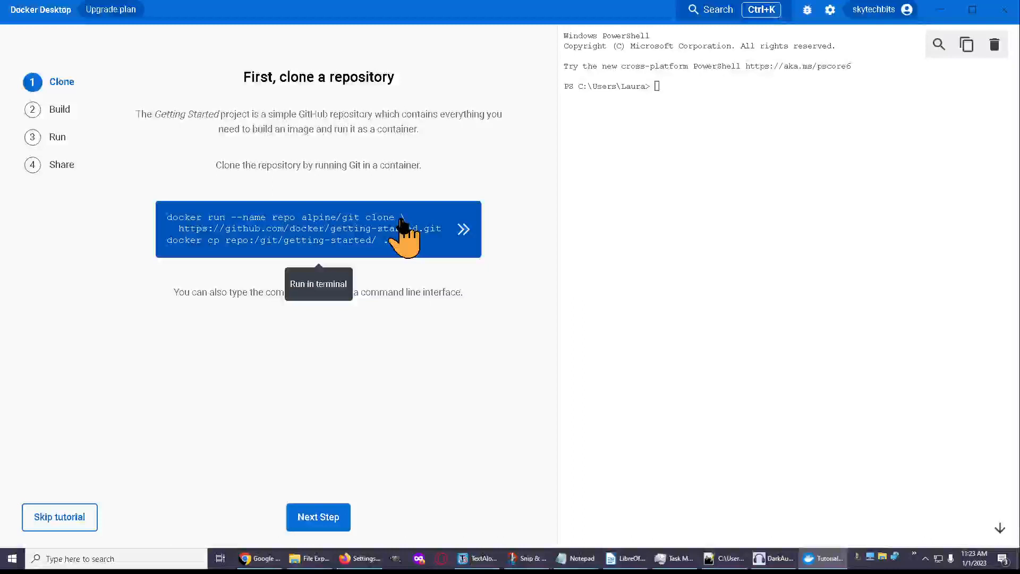
click(172, 235)
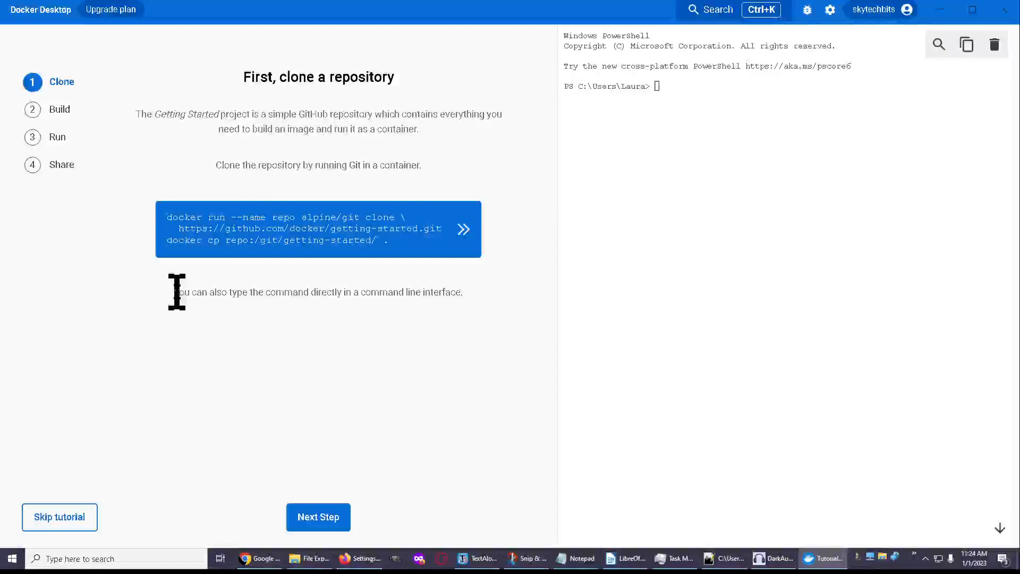
drag(178, 291, 483, 303)
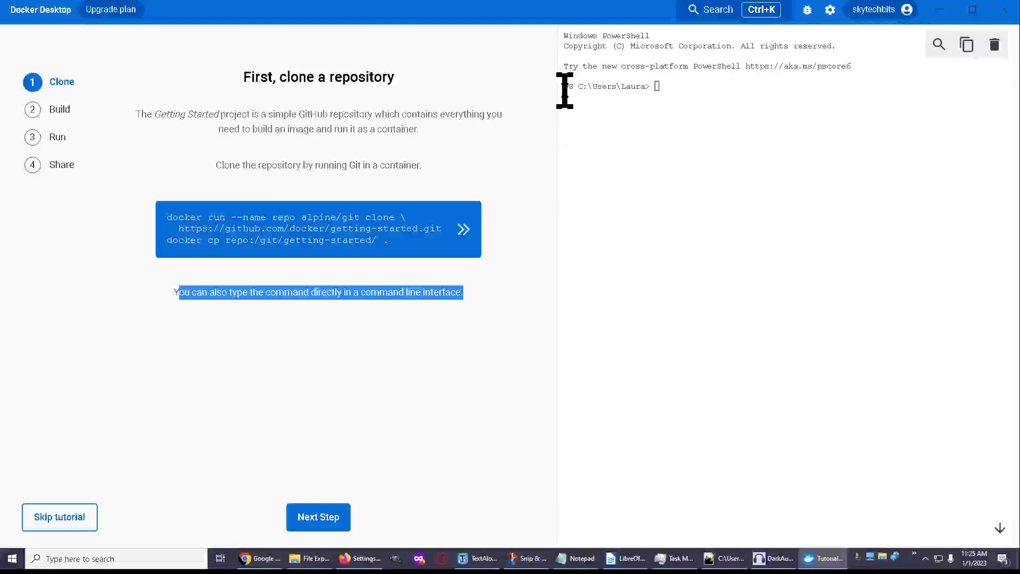
click(649, 87)
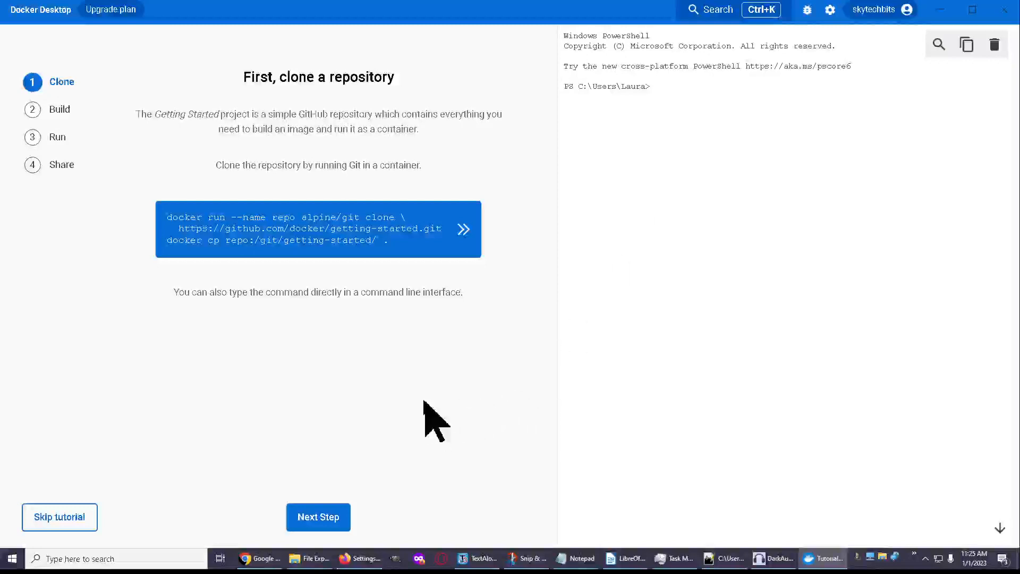
click(463, 232)
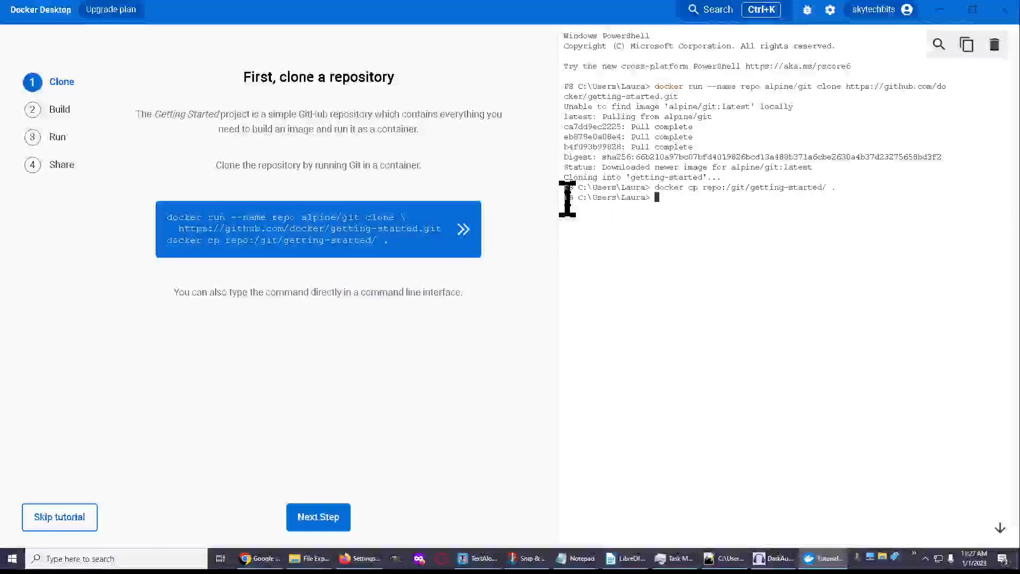
Examine the clone output in the terminal, including the alpine/git pull line and the docker cp command
drag(567, 197, 658, 200)
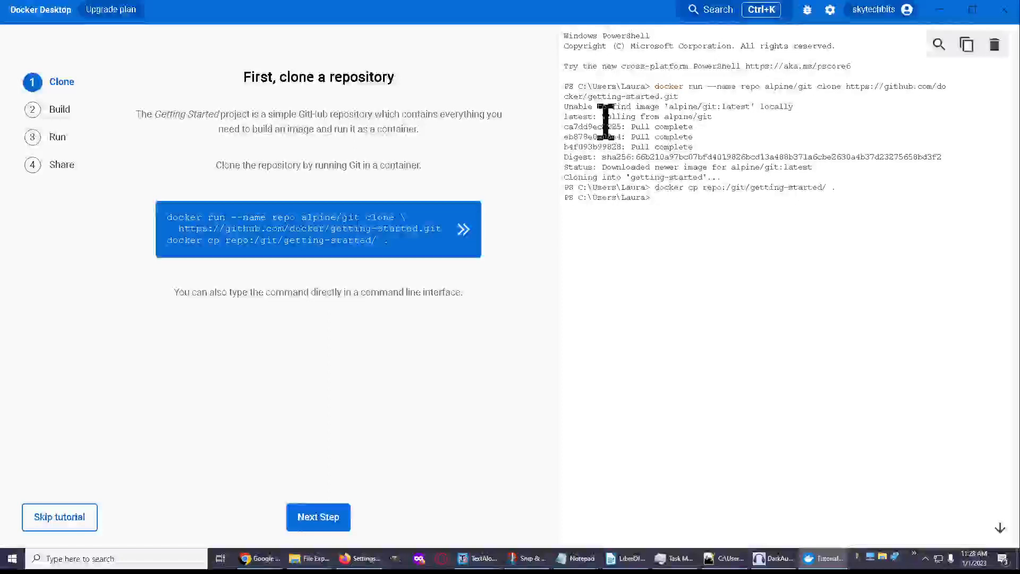
drag(602, 117, 726, 118)
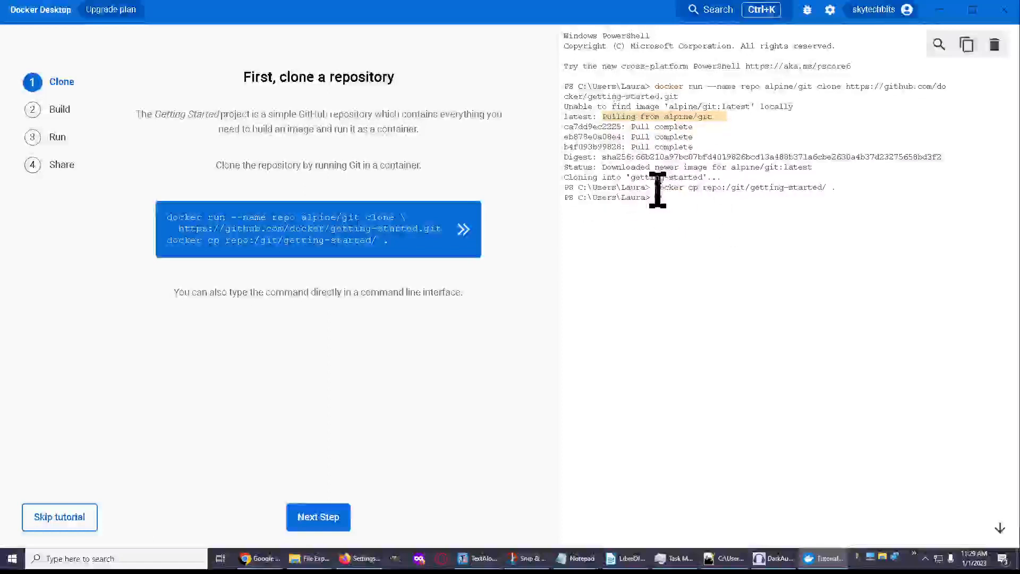
drag(653, 182, 837, 187)
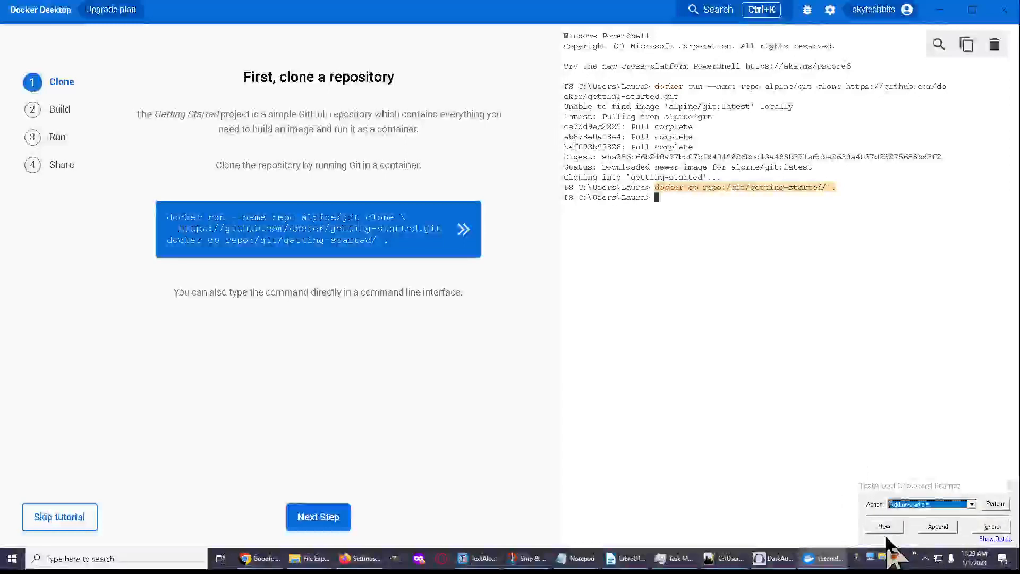
Dismiss the TextAloud clipboard prompt and minimize the TextAloud window
click(972, 504)
click(973, 505)
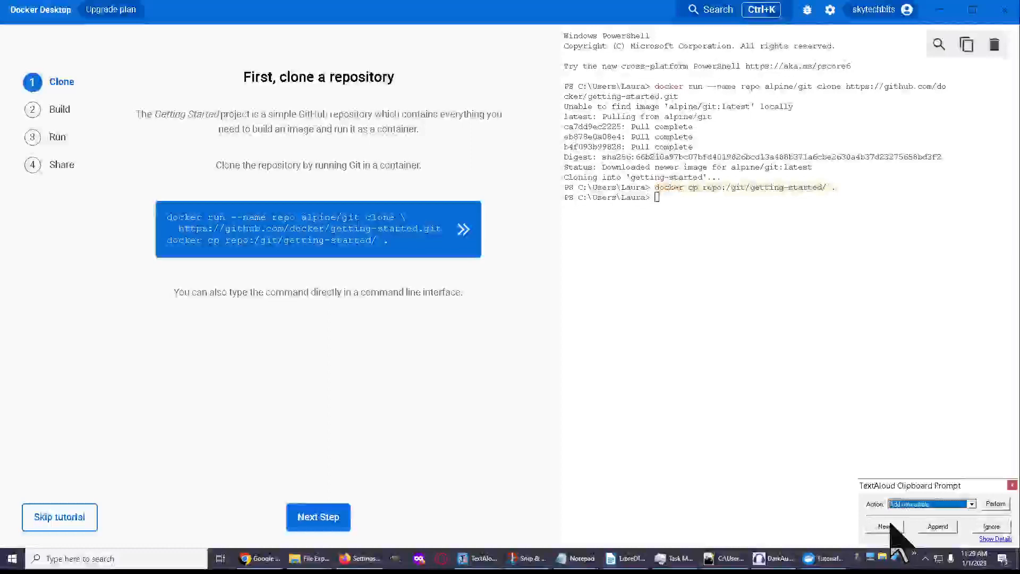
click(938, 526)
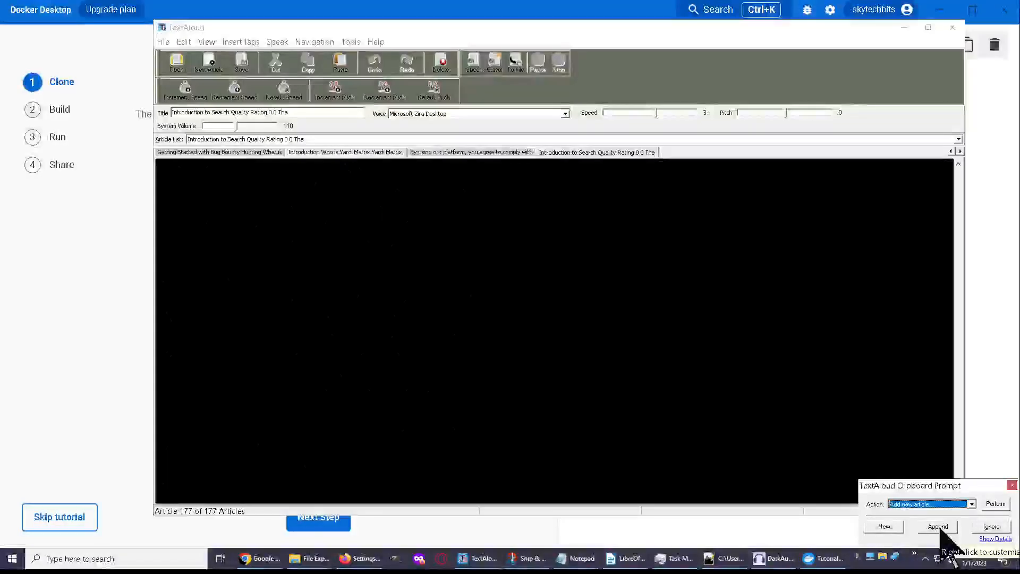
click(992, 526)
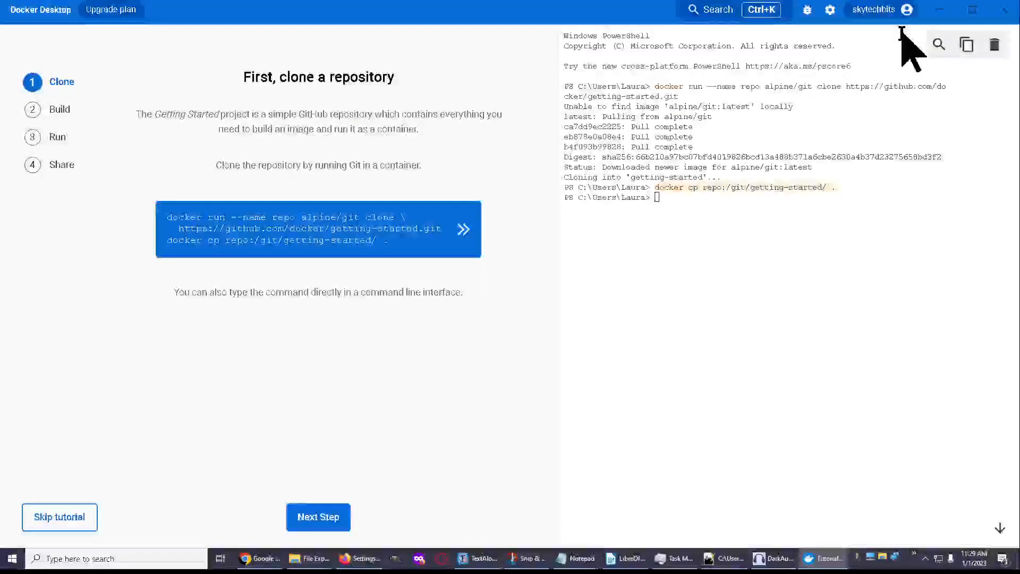
click(904, 27)
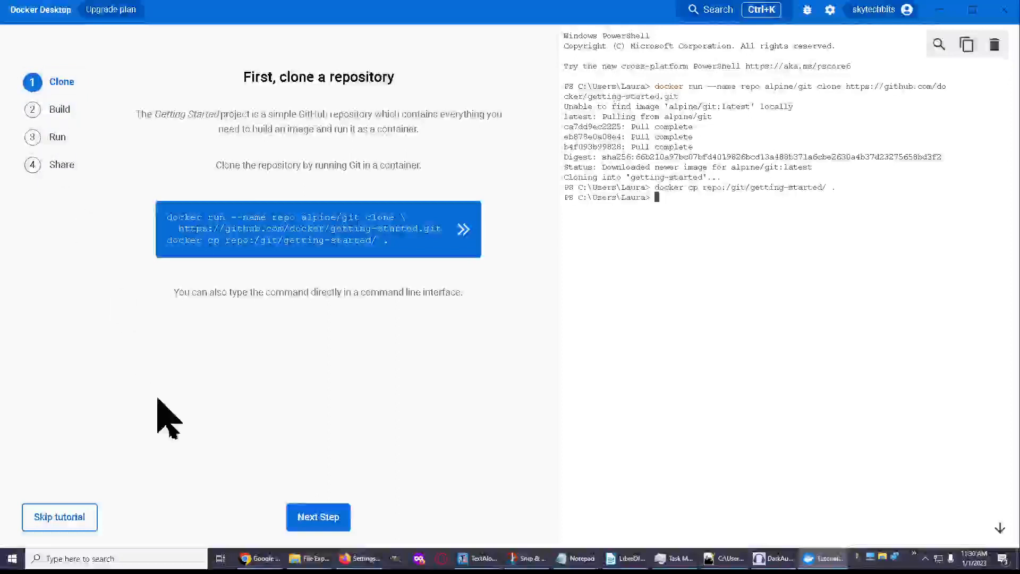
Build the docker101tutorial image with the tutorial's commands and run it detached as container docker-tutorial with port mapping 80:80
click(307, 519)
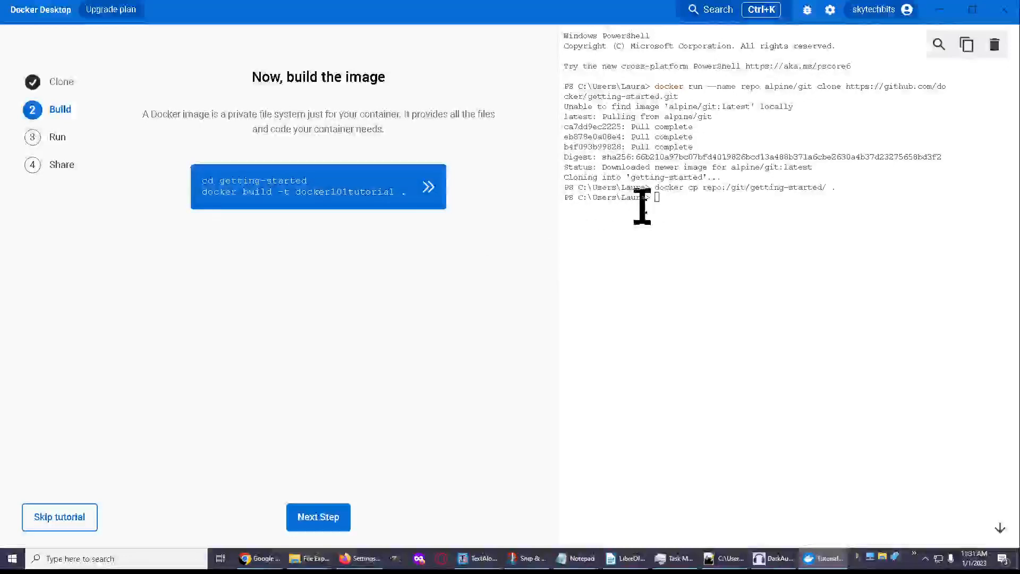
click(429, 188)
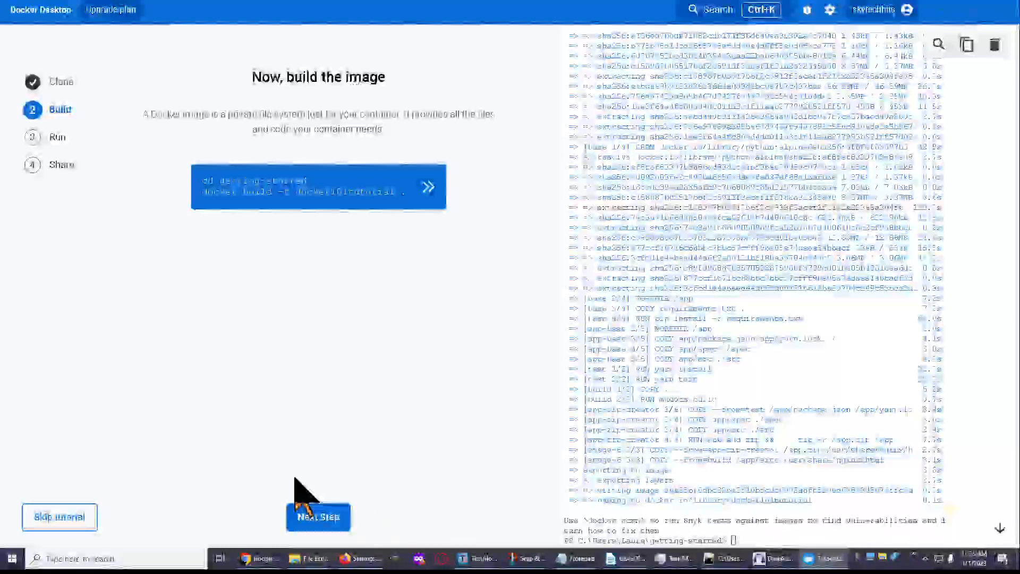
click(319, 524)
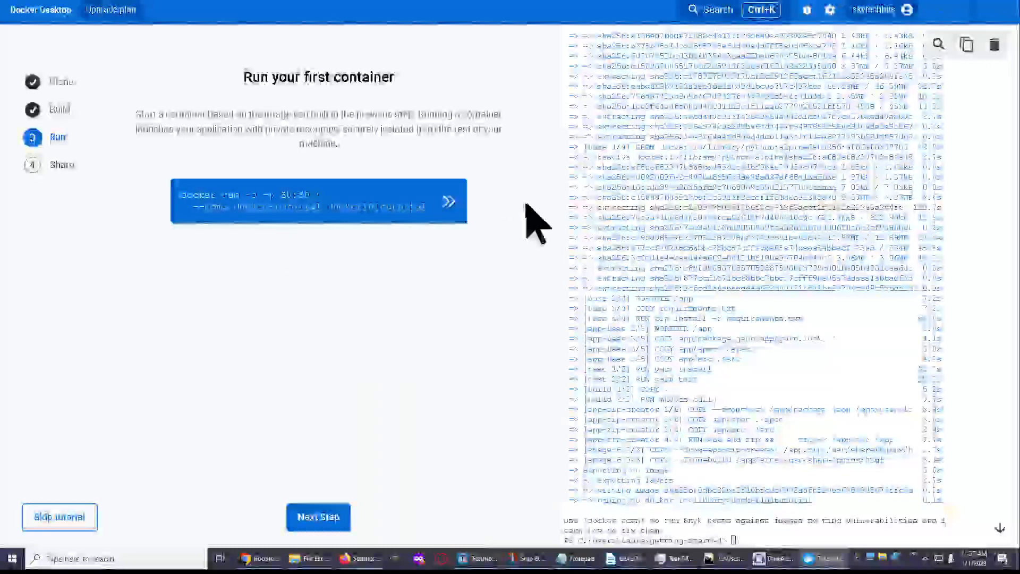
click(448, 199)
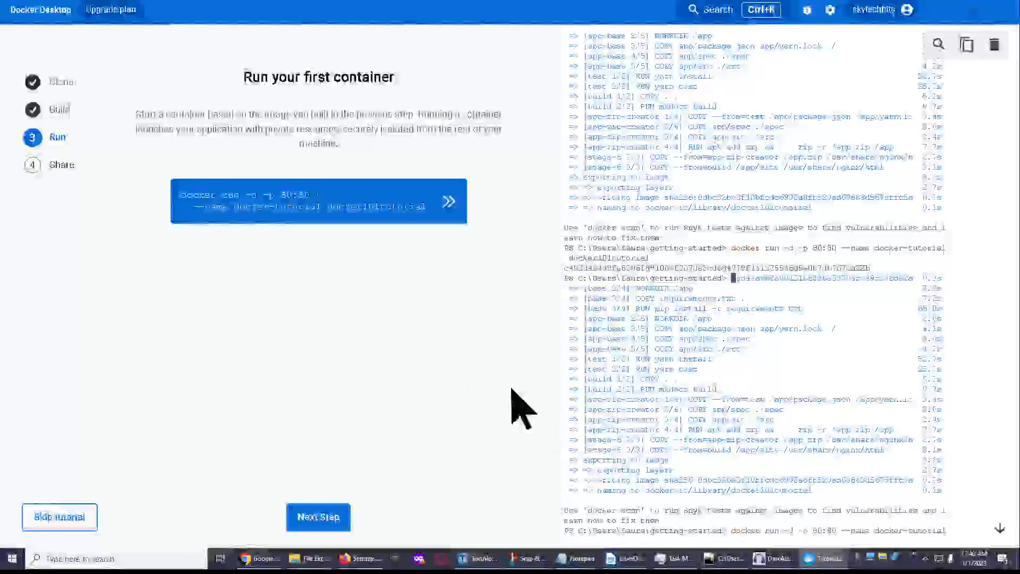
Run the Share step's commands to tag the docker101tutorial image for the account and try to push it to Docker Hub
click(318, 518)
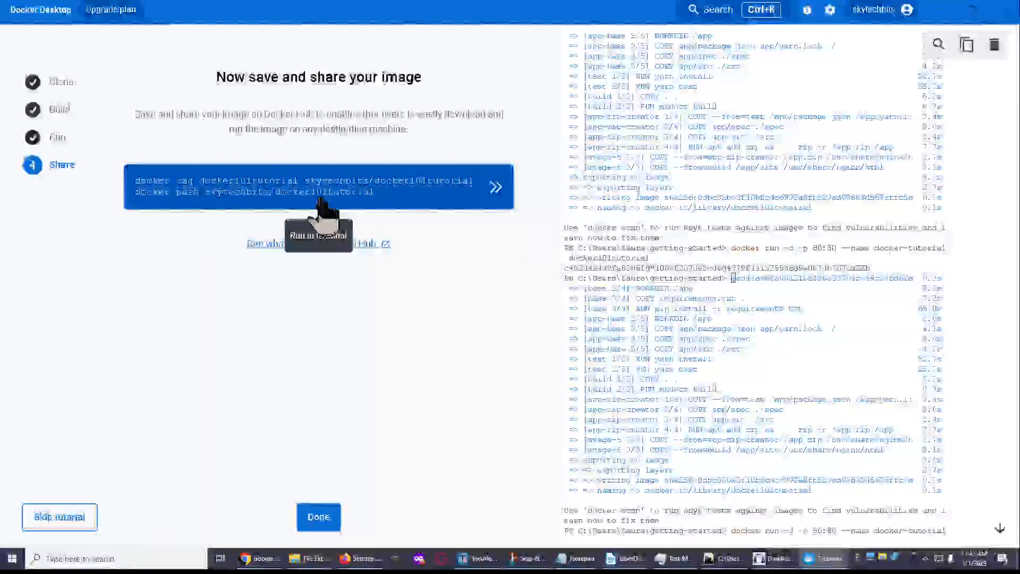
click(493, 192)
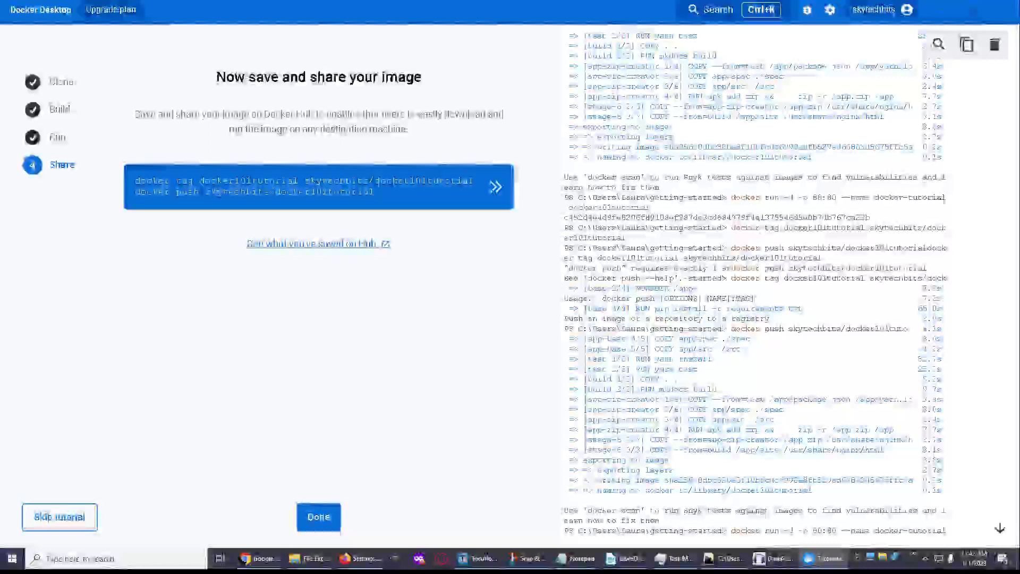
key(Return)
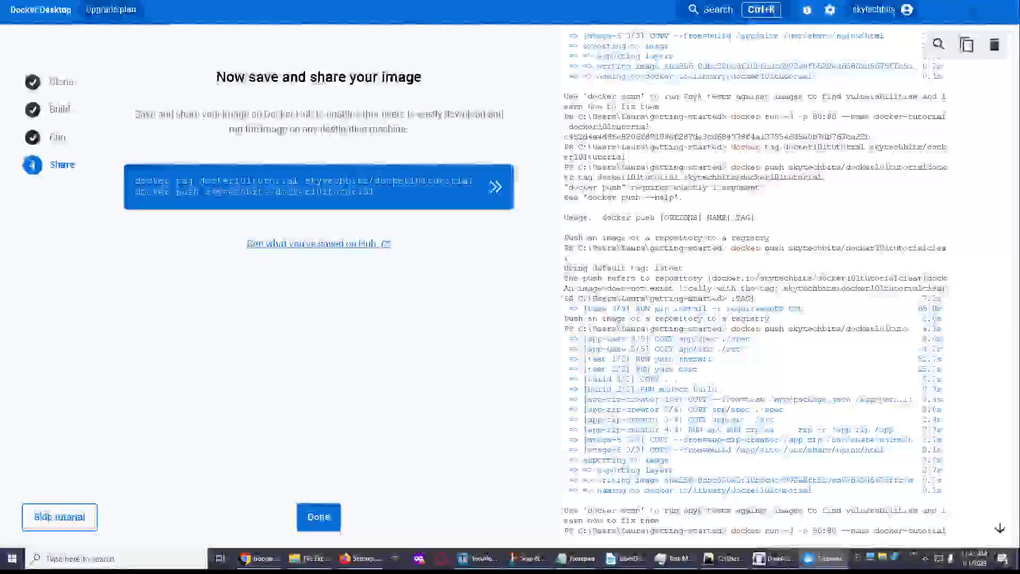
Try the clean command in the terminal and end the PowerShell session with exit
text(clean)
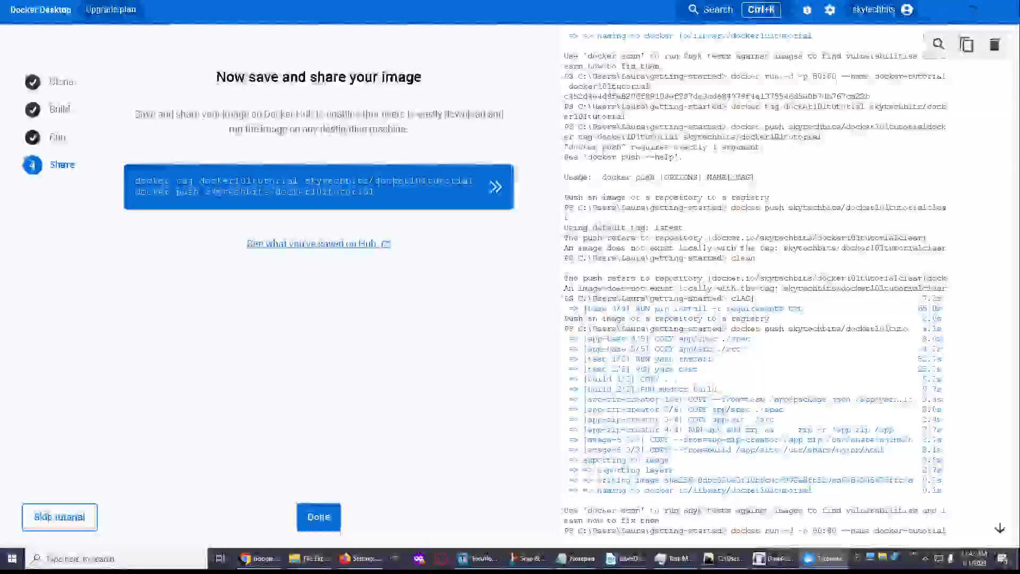
key(Return)
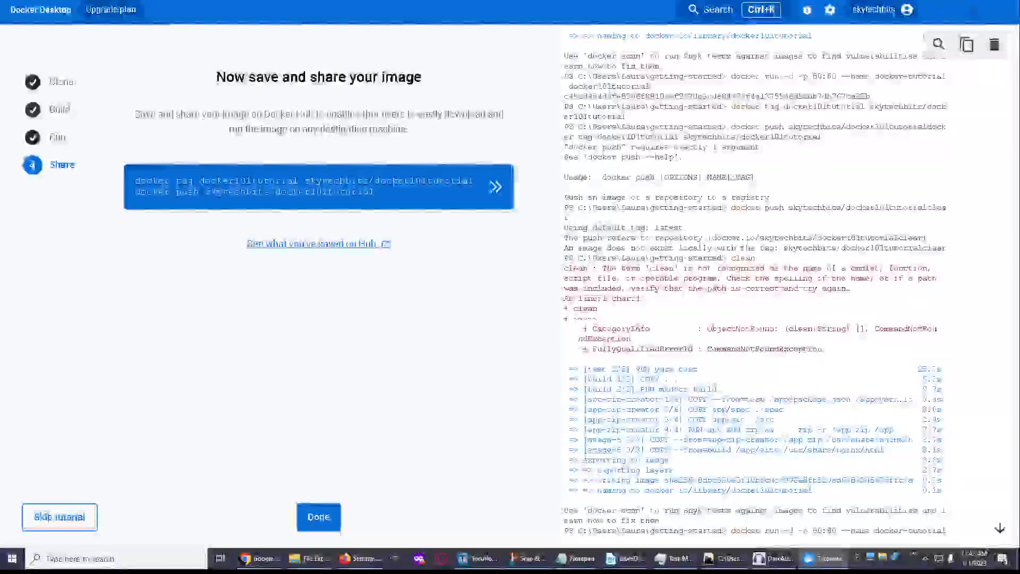
text(exit)
key(Return)
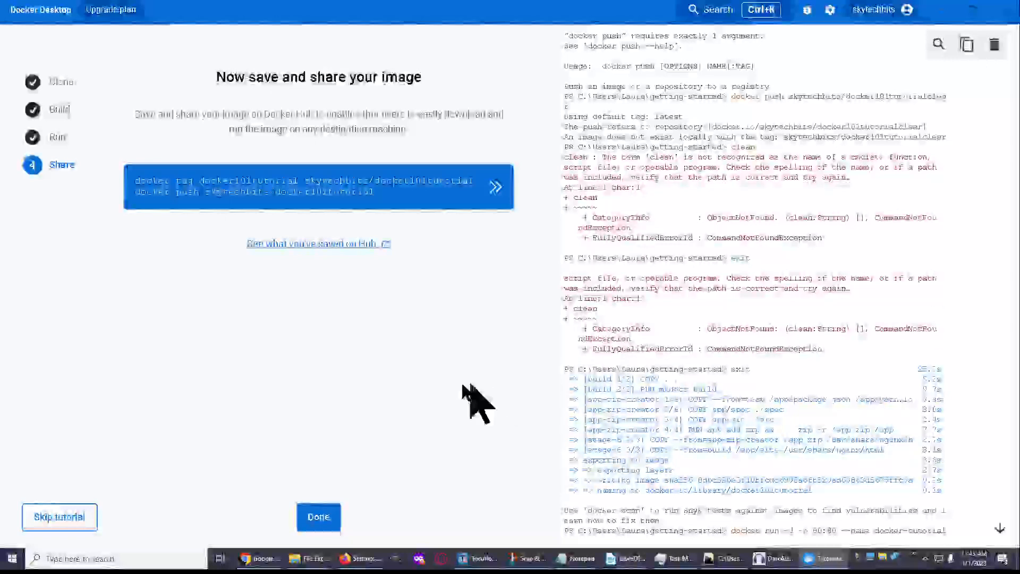
Finish the Share tutorial and view the running docker-tutorial container in the browser, reading the Getting Started section on the docker run command
click(319, 518)
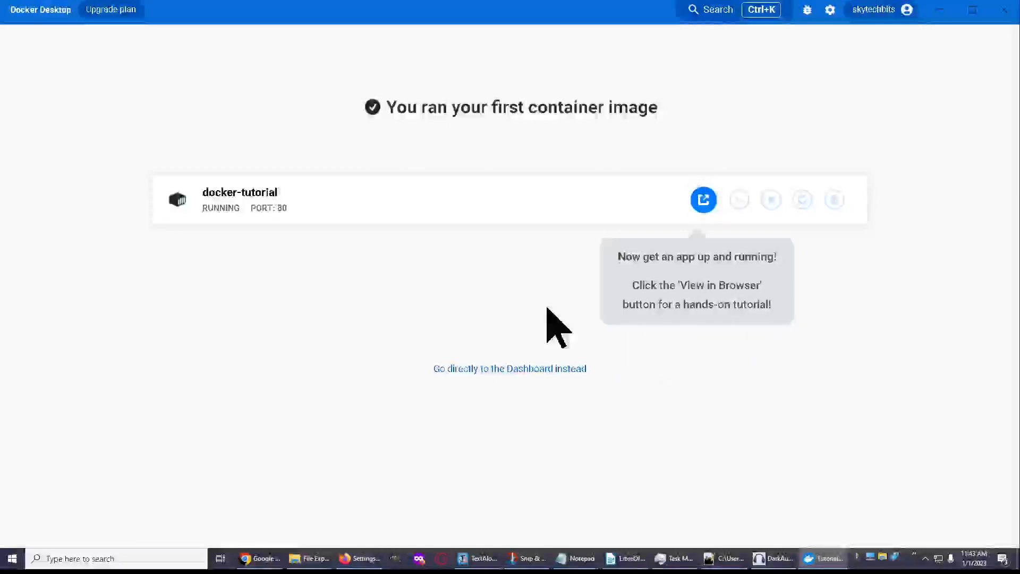
click(704, 201)
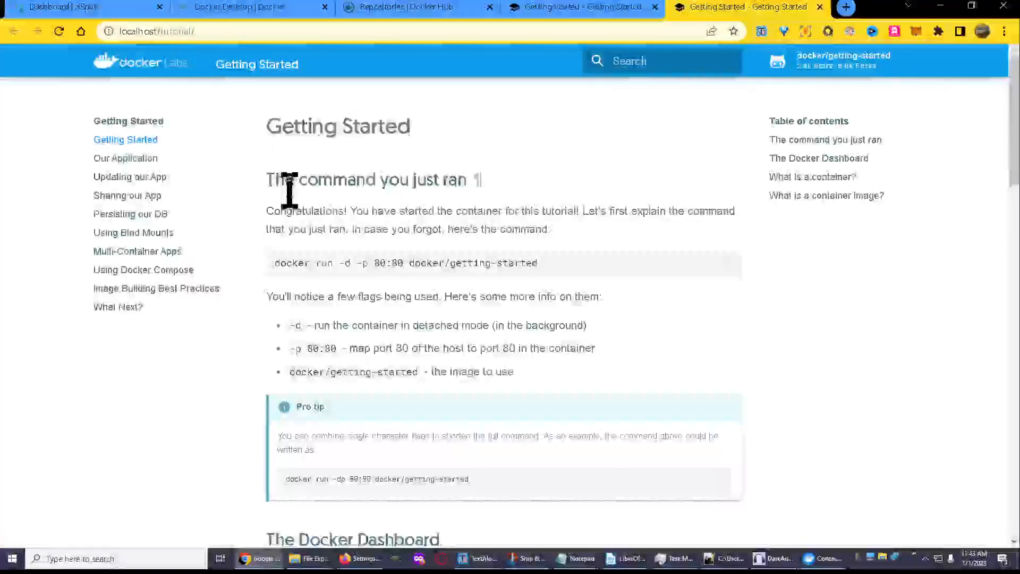
scroll(256, 169, down, 2)
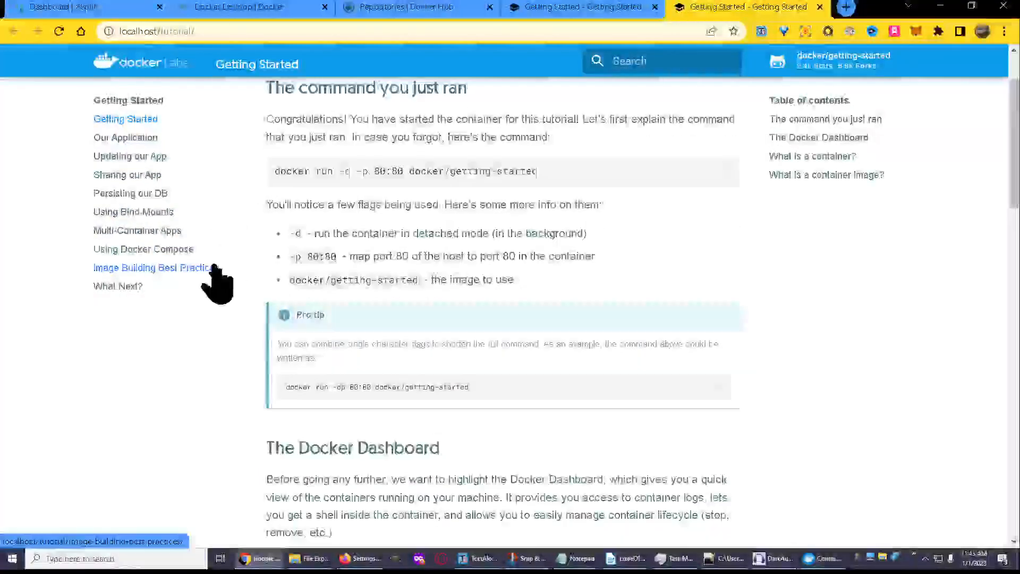
scroll(207, 250, up, 2)
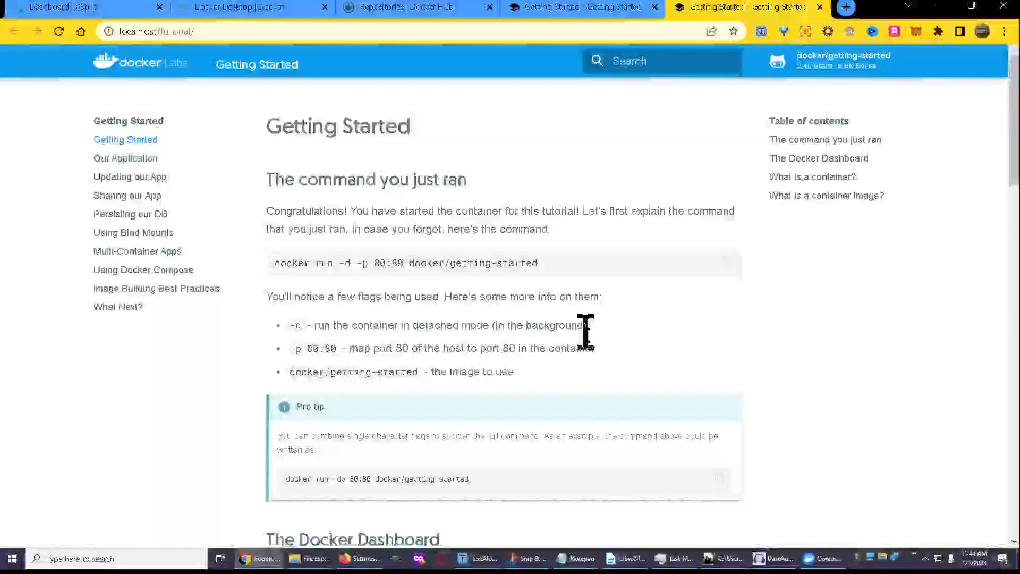
scroll(590, 372, down, 3)
scroll(591, 378, up, 1)
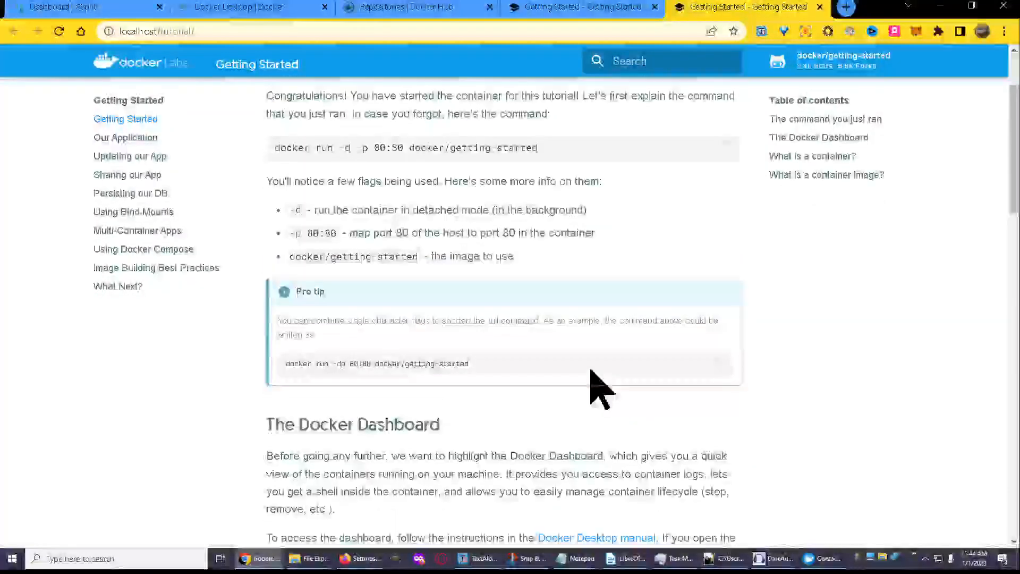
scroll(606, 292, up, 2)
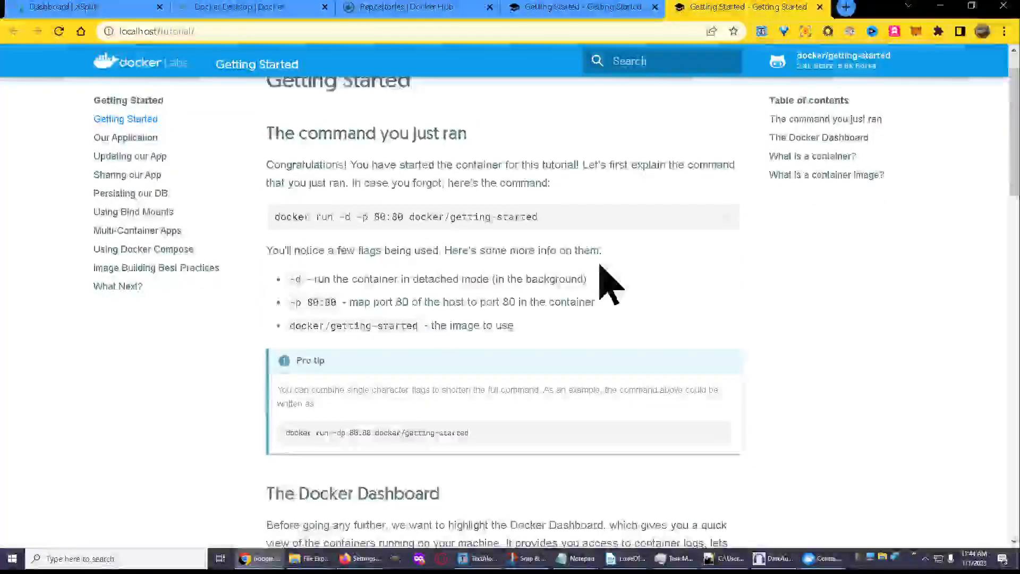